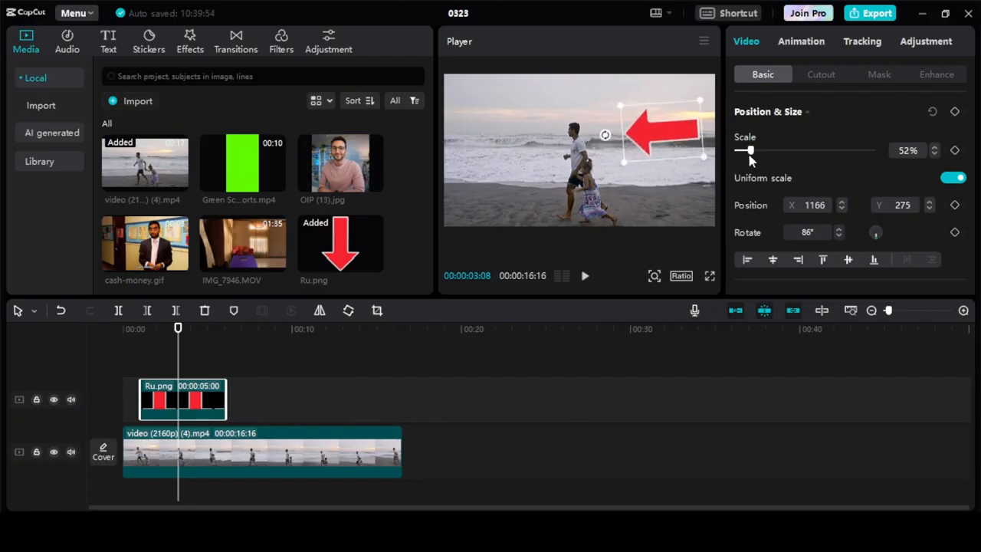
# Scale the arrow overlay to 43% and reposition it to X 1187, Y 255 beside the man
pyautogui.moveTo(750, 156); pyautogui.dragTo(748, 153)
pyautogui.moveTo(673, 142); pyautogui.dragTo(676, 154)
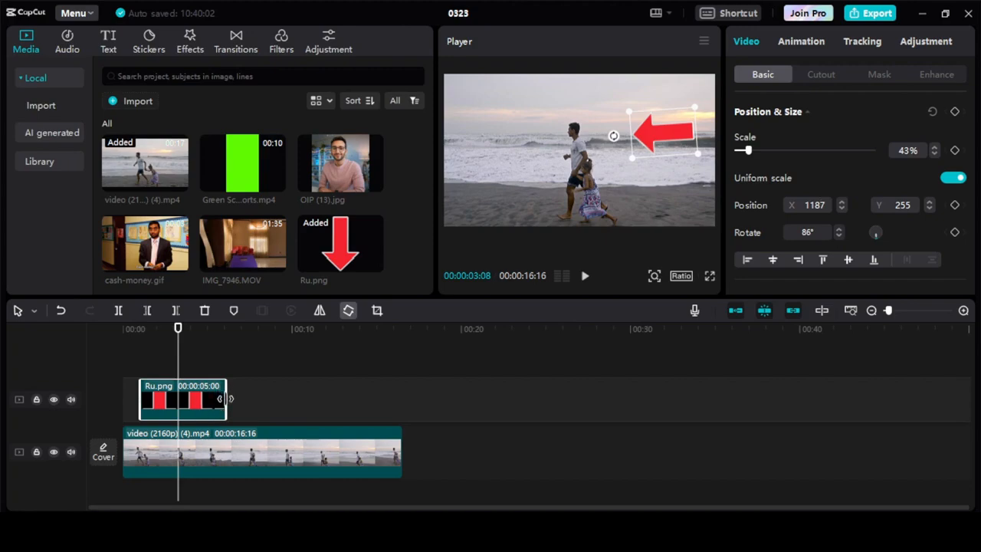
# Trim the end of the arrow clip back to about the 3-second mark and preview the result
pyautogui.moveTo(222, 398); pyautogui.dragTo(180, 402)
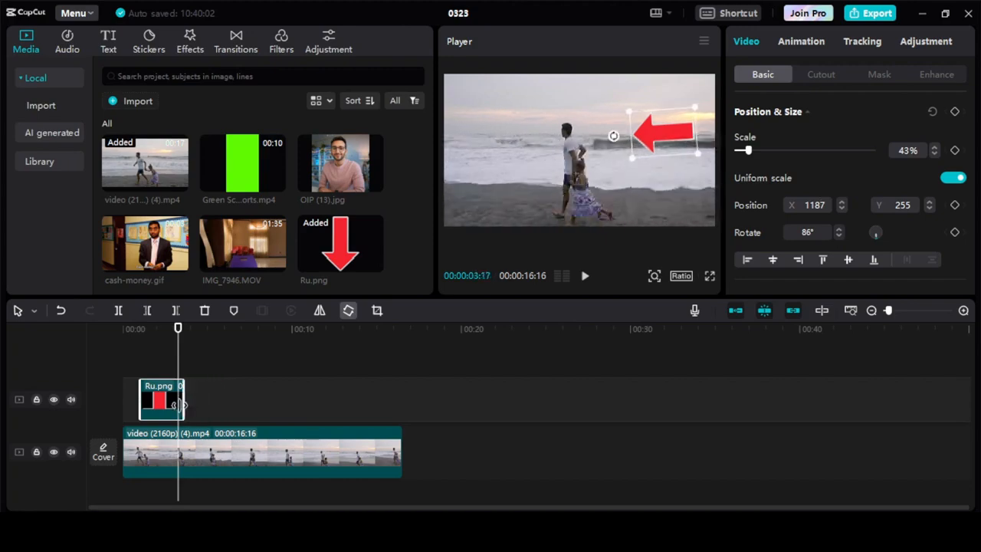
pyautogui.moveTo(179, 405); pyautogui.dragTo(174, 405)
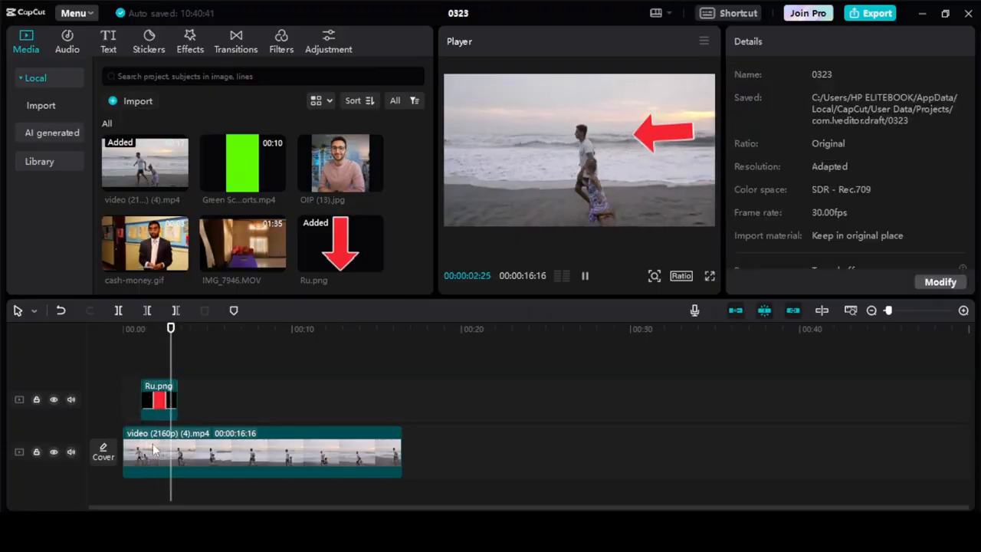
pyautogui.press('space')
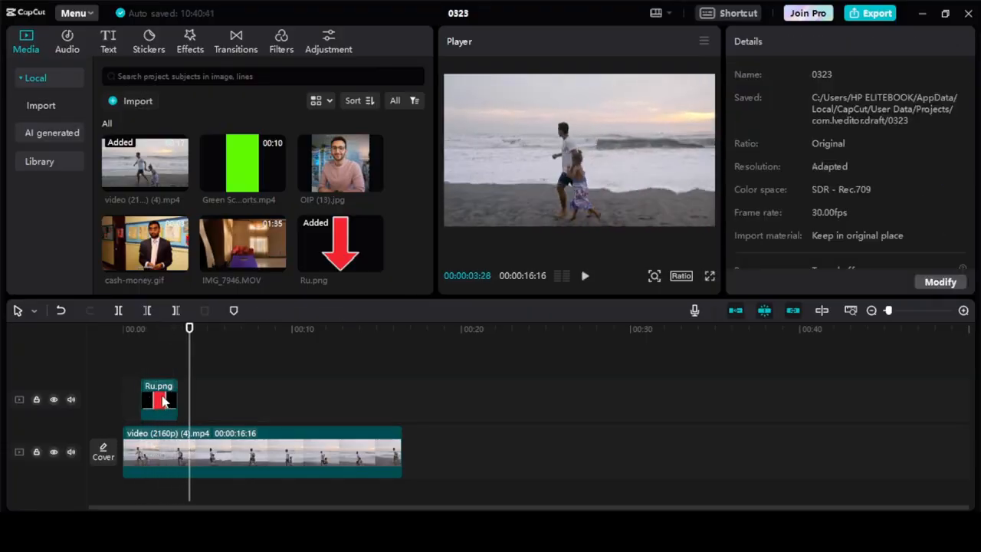
# Shorten the arrow clip further so it ends at about 1.5 seconds, and play back its brief appearance
pyautogui.click(164, 402)
pyautogui.moveTo(176, 399); pyautogui.dragTo(150, 400)
pyautogui.click(132, 394)
pyautogui.press('space')
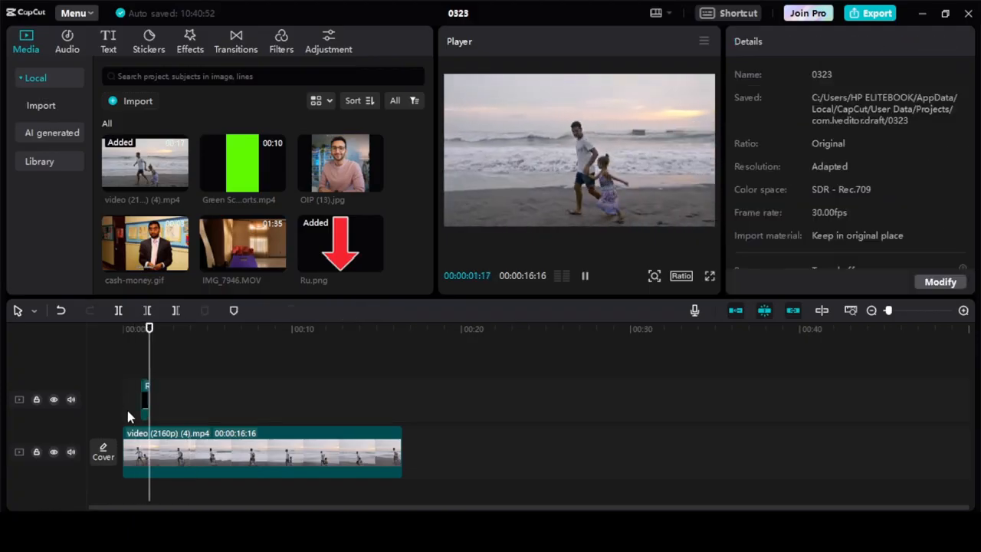
pyautogui.press('space')
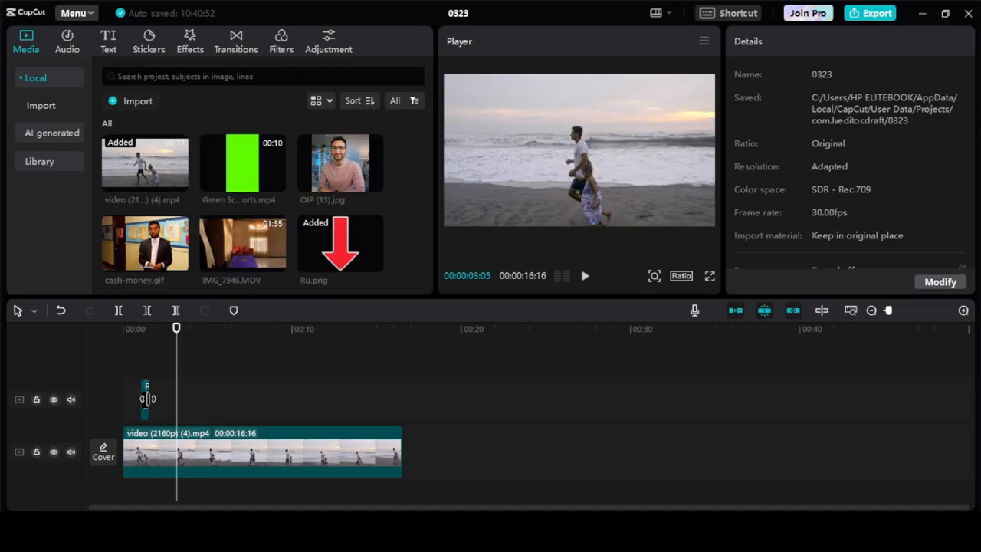
# Extend the Ru.png arrow clip to a duration of 00:00:08:08 and play it back
pyautogui.click(146, 399)
pyautogui.moveTo(147, 399); pyautogui.dragTo(279, 410)
pyautogui.press('space')
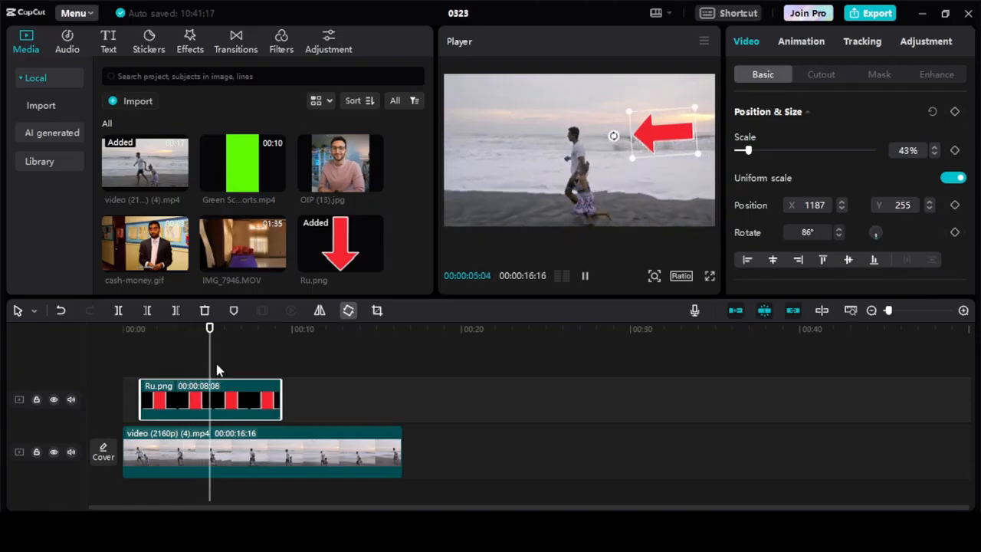
pyautogui.press('space')
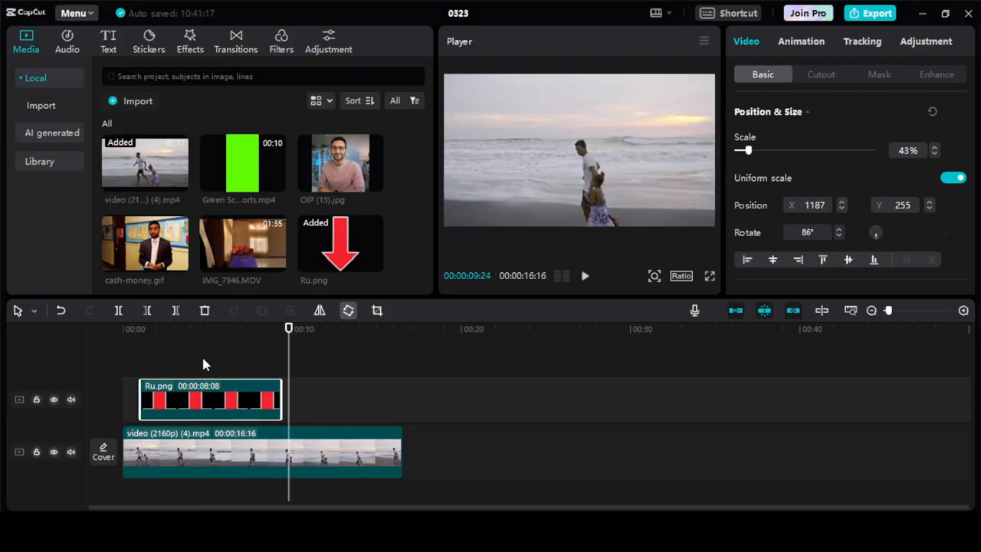
# Add the glowing flame sticker from the Trending stickers on a track above the arrow clip, at about 4.5 seconds, and preview it
pyautogui.click(148, 46)
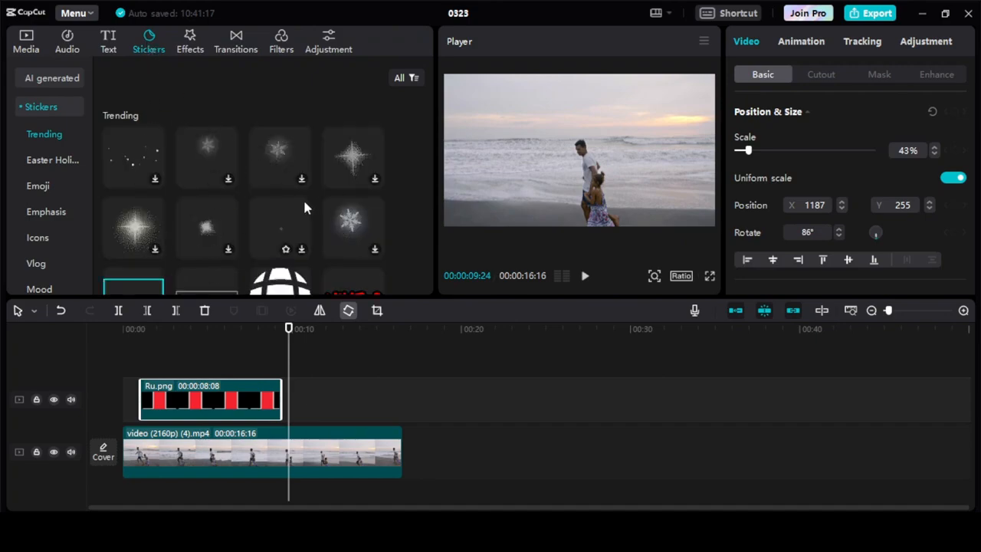
pyautogui.scroll(-10, 304, 207)
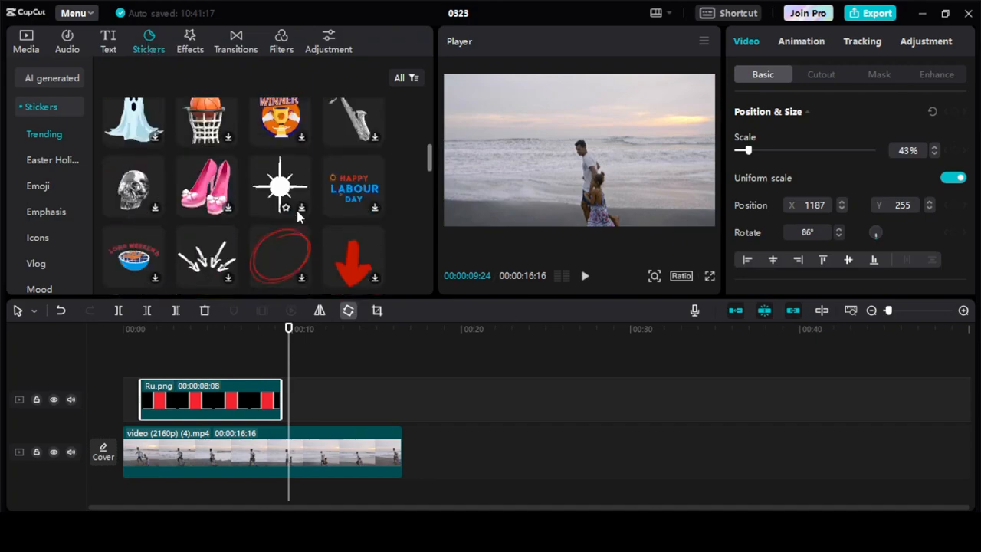
pyautogui.scroll(-2, 295, 210)
pyautogui.scroll(-2, 295, 188)
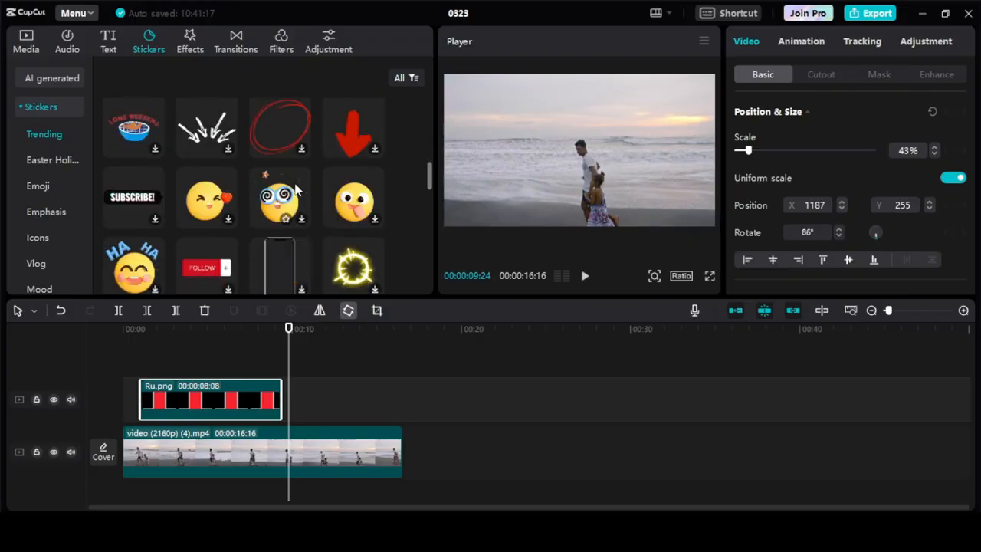
pyautogui.scroll(-4, 295, 188)
pyautogui.scroll(-10, 295, 189)
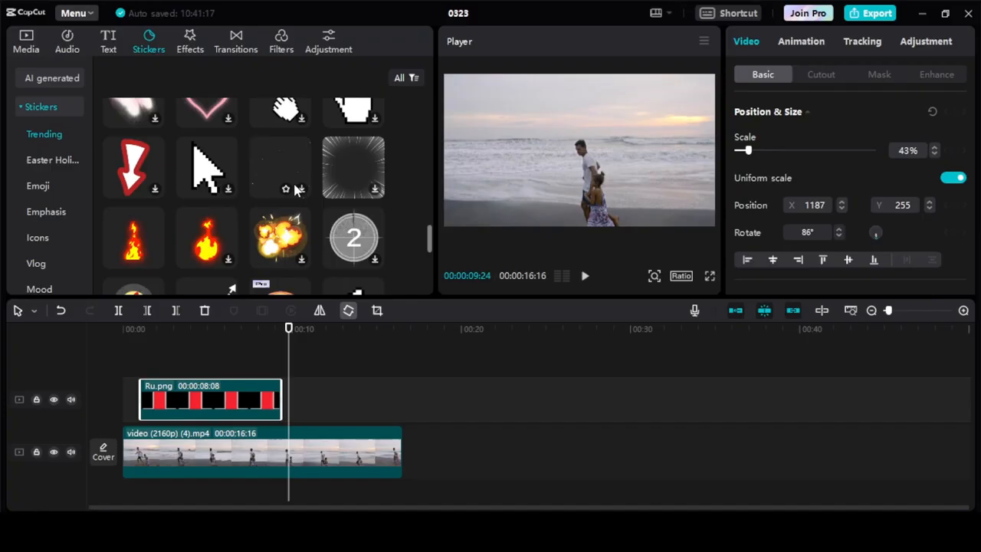
pyautogui.scroll(-2, 295, 189)
pyautogui.scroll(-4, 295, 189)
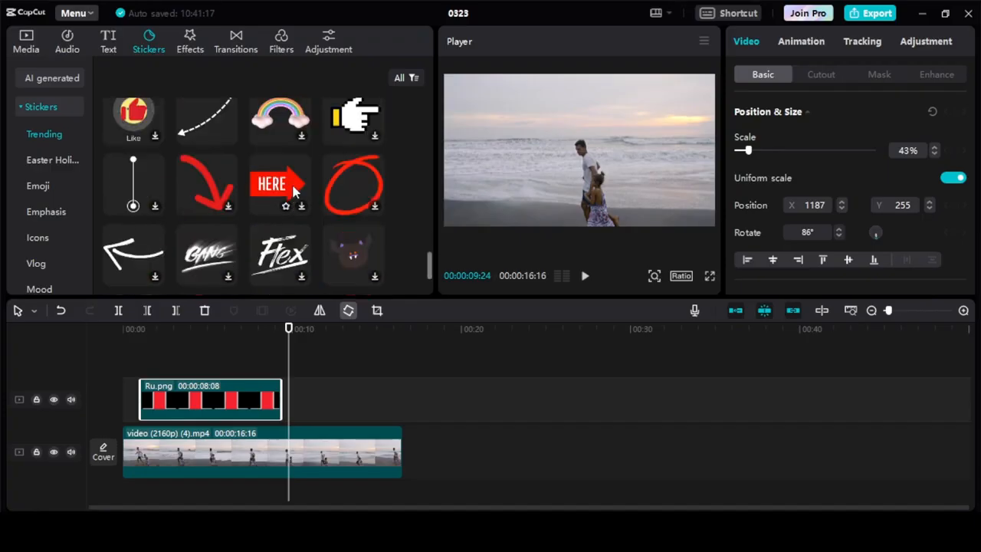
pyautogui.scroll(2, 295, 191)
pyautogui.scroll(2, 215, 167)
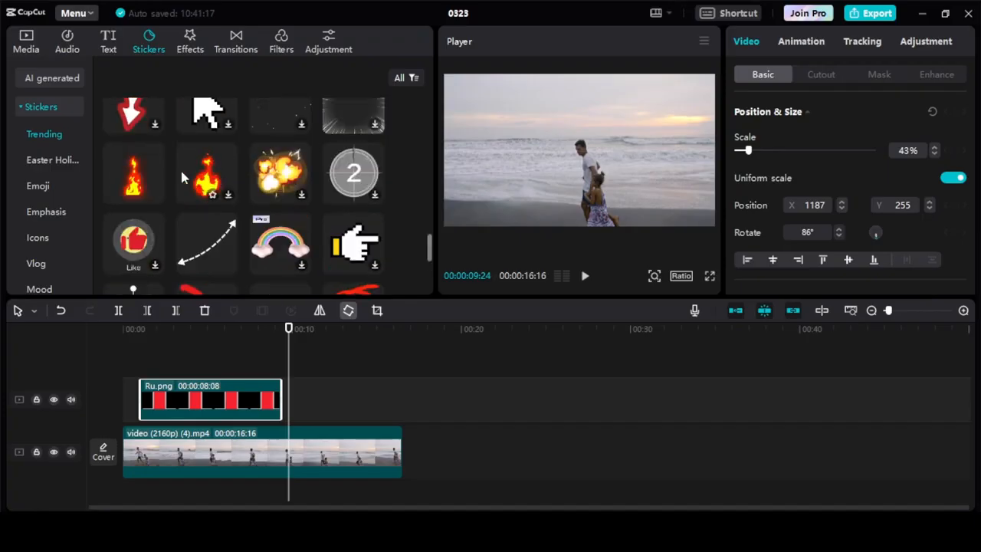
pyautogui.click(209, 173)
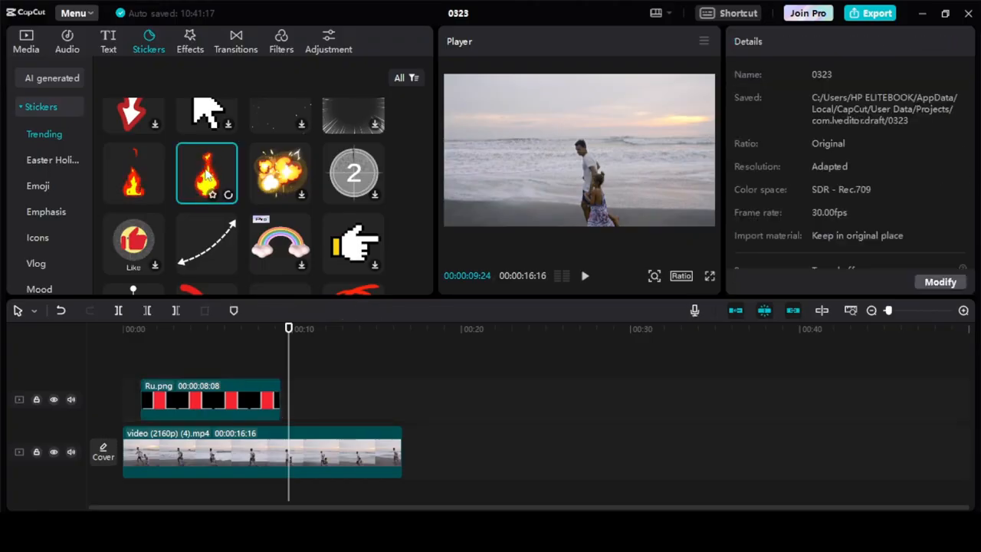
pyautogui.moveTo(220, 191); pyautogui.dragTo(202, 365)
pyautogui.click(209, 352)
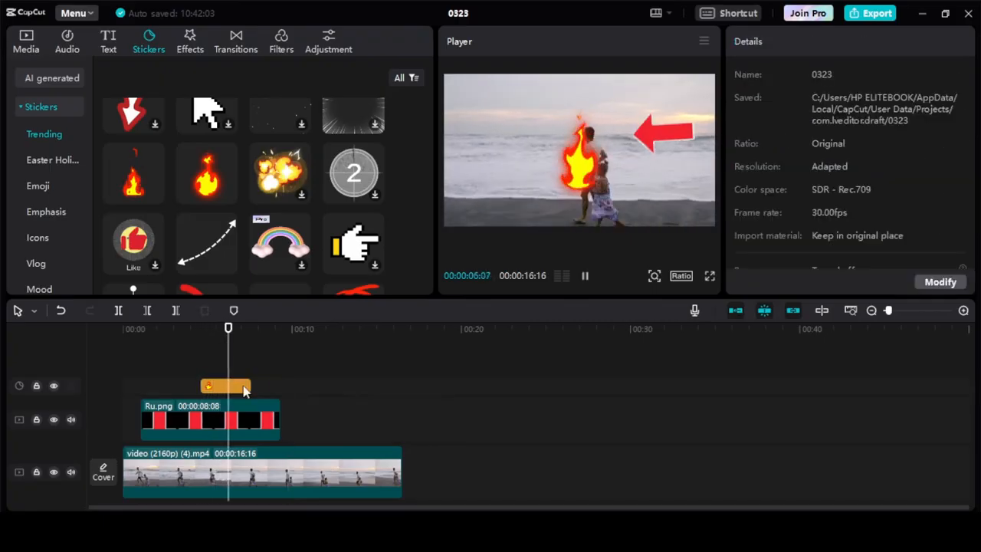
pyautogui.press('space')
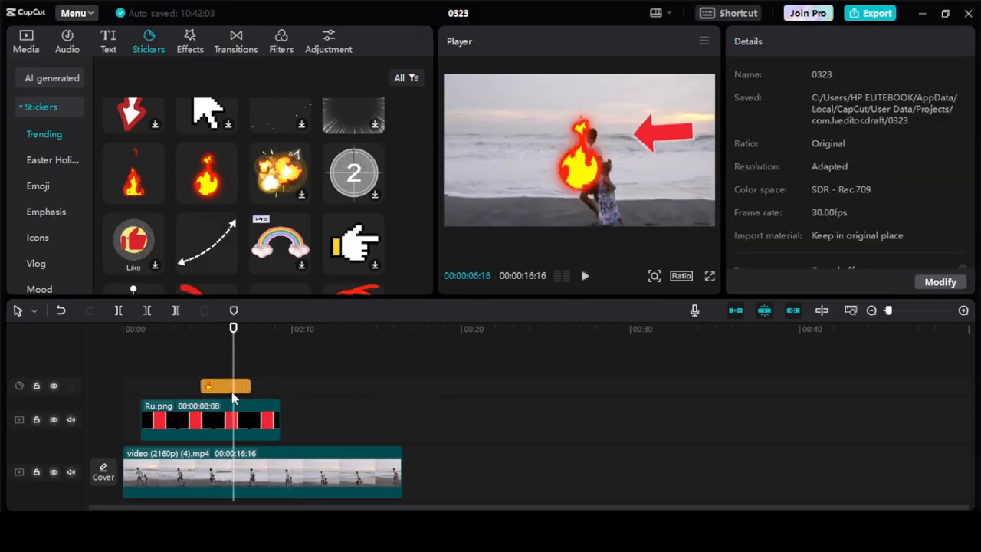
# Scale the flame sticker to 88%, move it to the left side of the video frame, and play back that section
pyautogui.click(585, 181)
pyautogui.moveTo(618, 207); pyautogui.dragTo(497, 192)
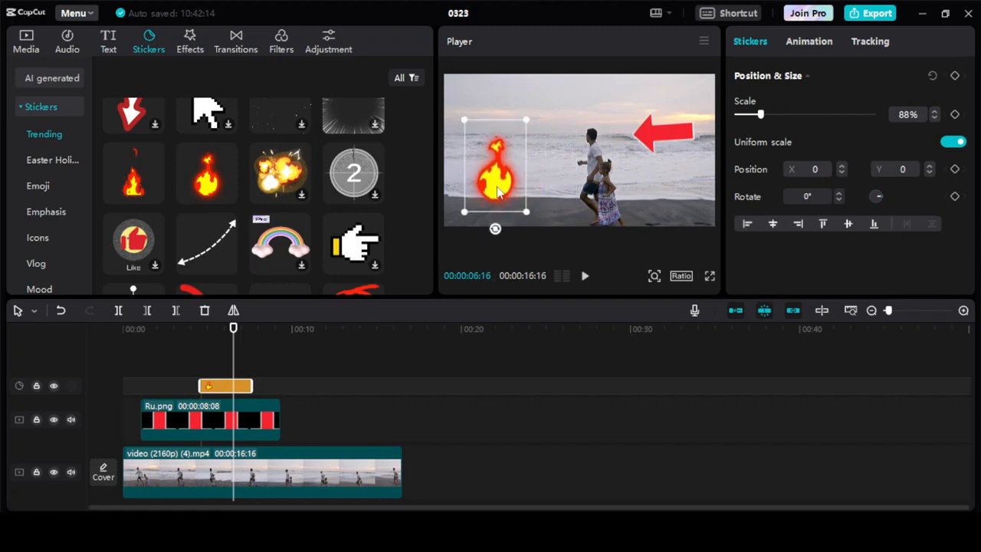
pyautogui.moveTo(495, 230)
pyautogui.mouseDown()
pyautogui.moveTo(521, 232)
pyautogui.moveTo(544, 217)
pyautogui.moveTo(564, 177)
pyautogui.moveTo(526, 198)
pyautogui.moveTo(480, 202)
pyautogui.moveTo(508, 218)
pyautogui.moveTo(496, 219)
pyautogui.mouseUp()
pyautogui.click(197, 379)
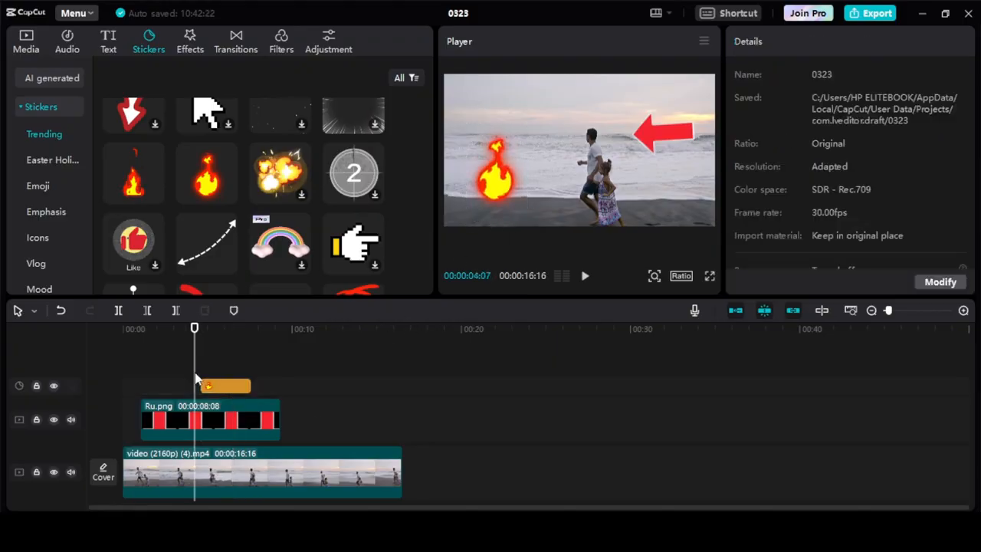
pyautogui.press('space')
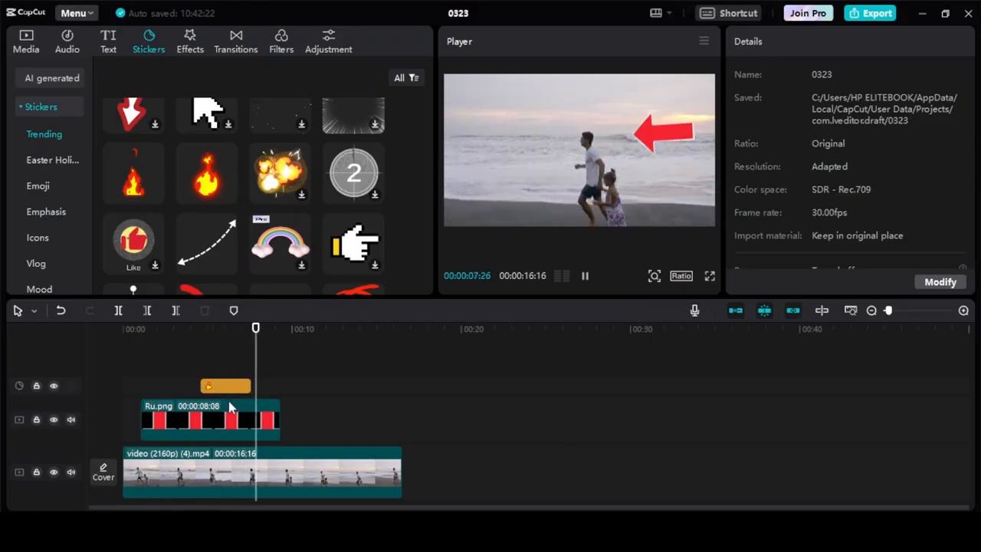
pyautogui.press('space')
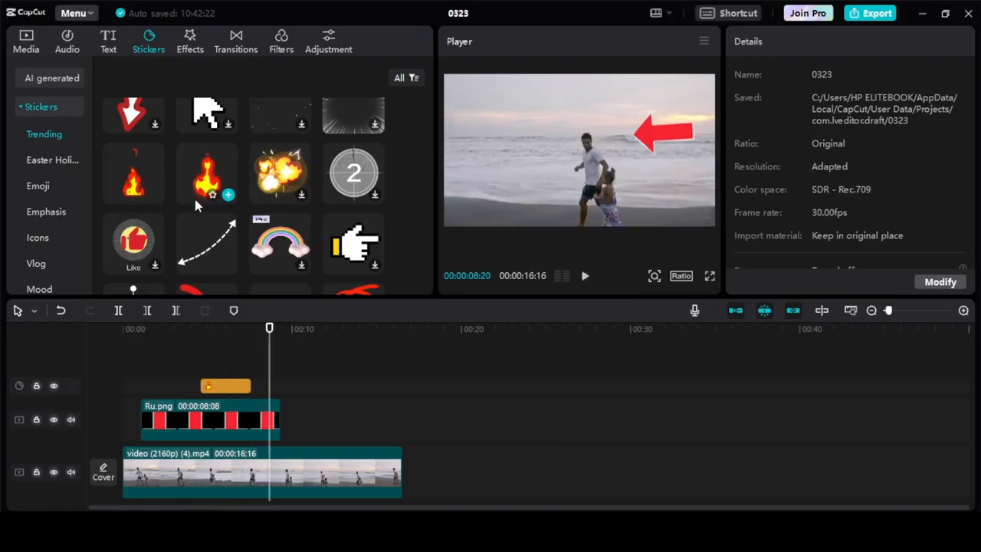
pyautogui.scroll(-3, 192, 195)
pyautogui.scroll(-2, 192, 198)
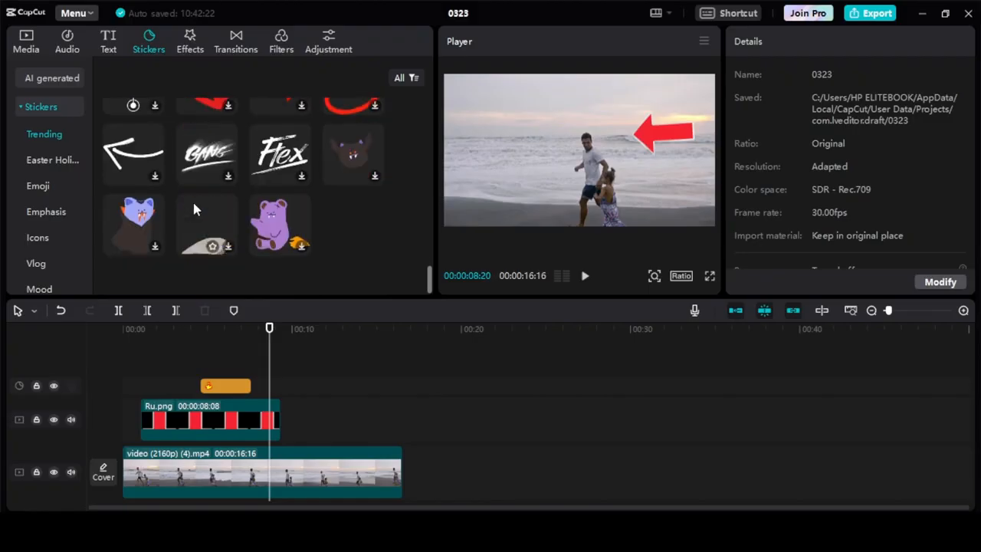
pyautogui.scroll(-3, 191, 193)
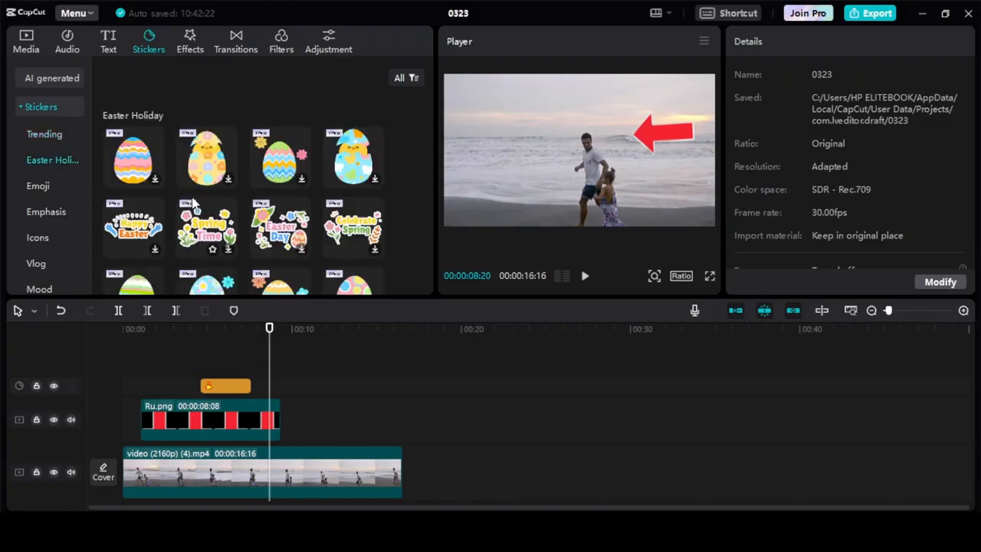
pyautogui.scroll(-5, 192, 201)
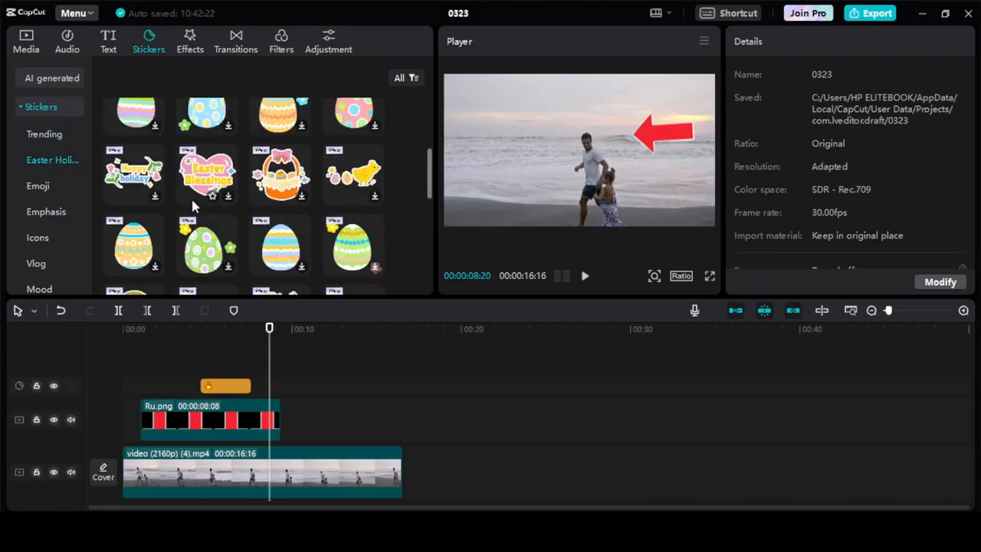
pyautogui.scroll(-2, 193, 203)
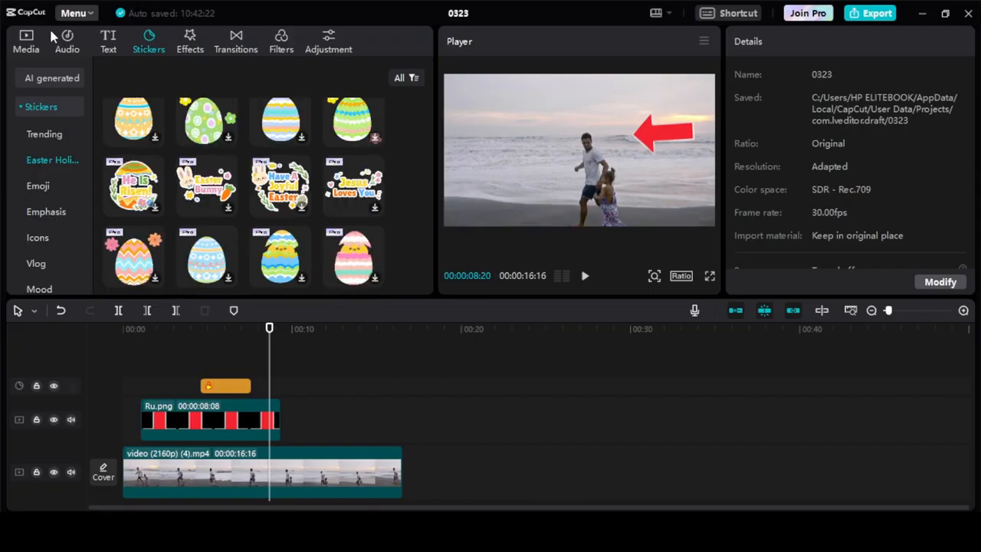
# Add OIP (13).jpg directly after the arrow clip on its track and shrink the picture into the upper-right corner of the video frame
pyautogui.click(28, 43)
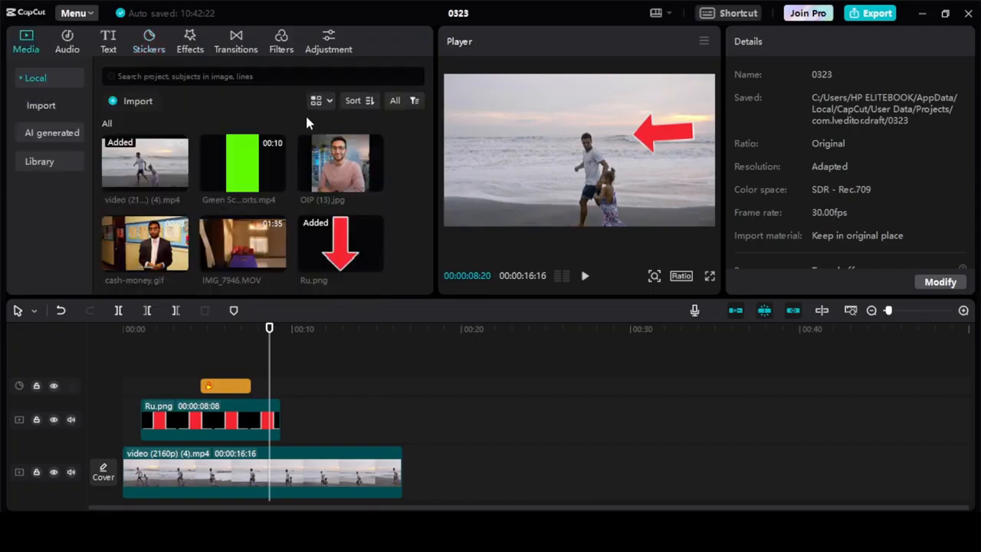
pyautogui.moveTo(350, 166)
pyautogui.moveTo(350, 166); pyautogui.dragTo(288, 423)
pyautogui.press('space')
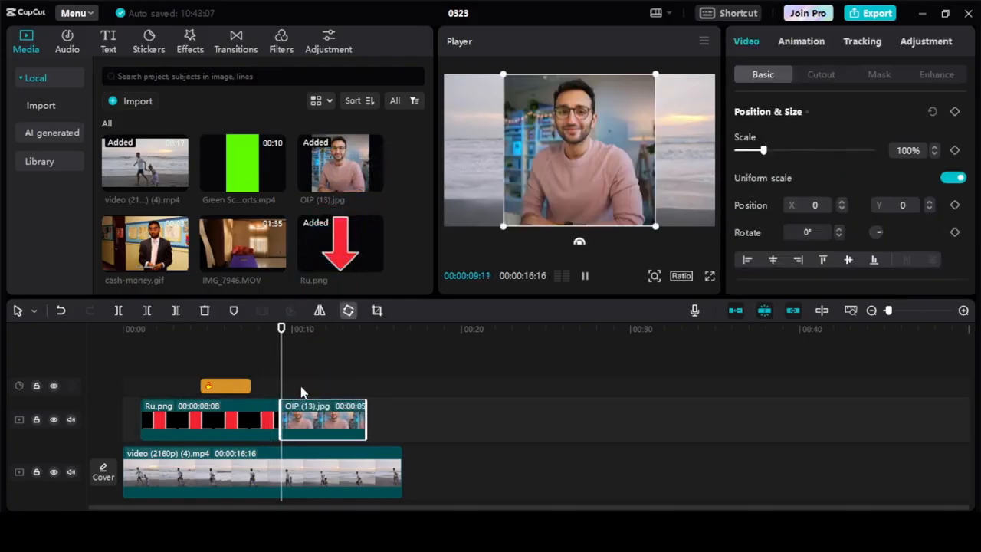
pyautogui.press('space')
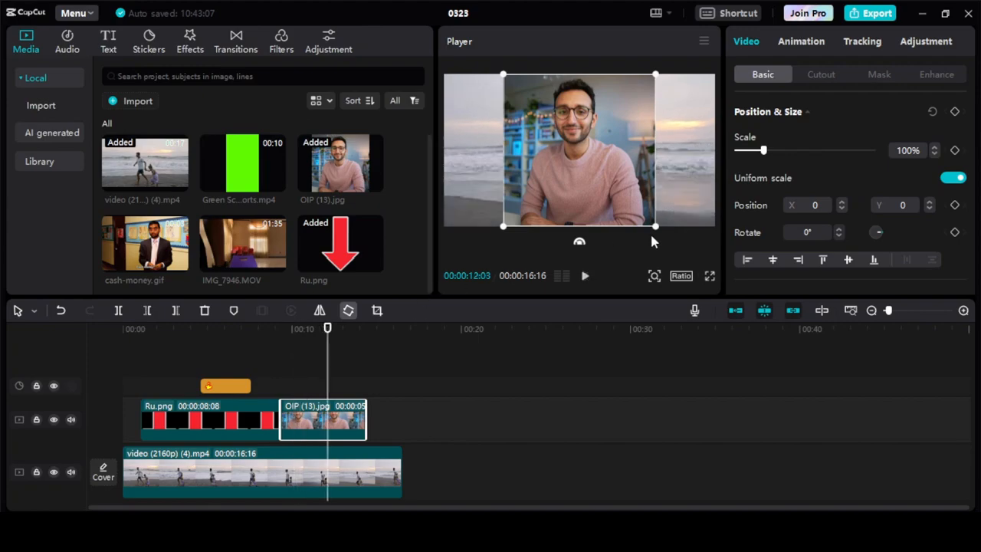
pyautogui.moveTo(656, 231); pyautogui.dragTo(686, 131)
pyautogui.click(323, 392)
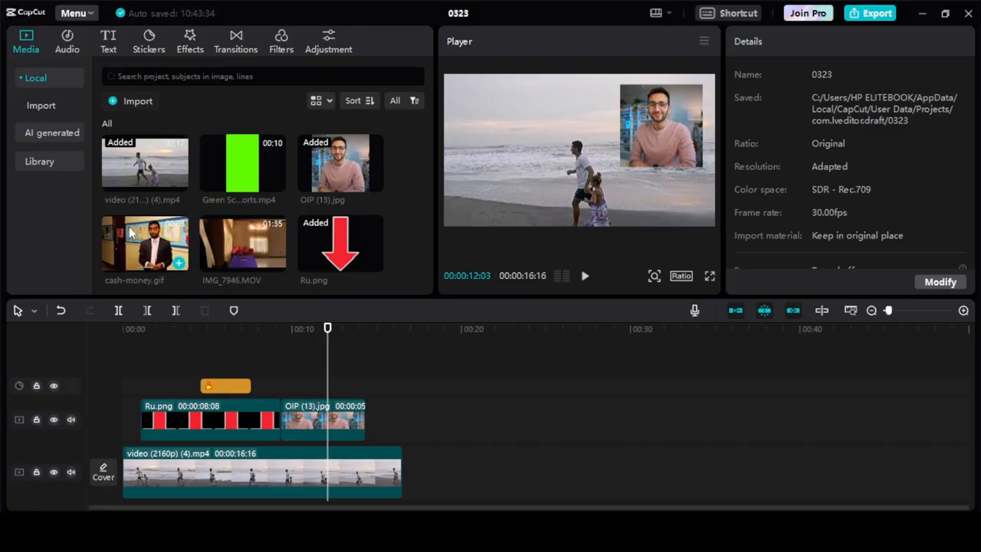
# Overlay cash-money.gif at 00:00:12:03 on a new track, scale it to 43% at X -1039, Y 413, and preview it
pyautogui.moveTo(129, 232); pyautogui.dragTo(329, 386)
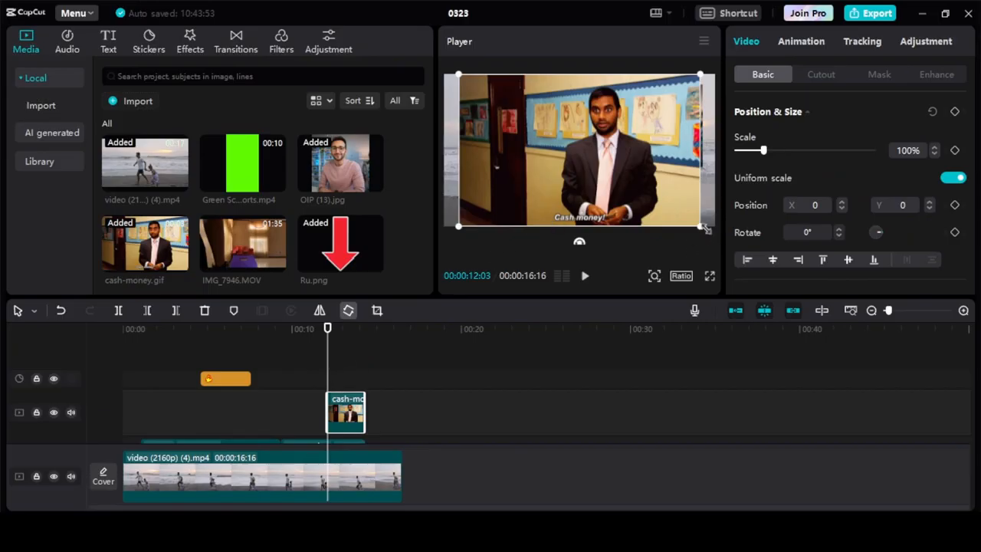
pyautogui.moveTo(705, 228); pyautogui.dragTo(522, 124)
pyautogui.press('space')
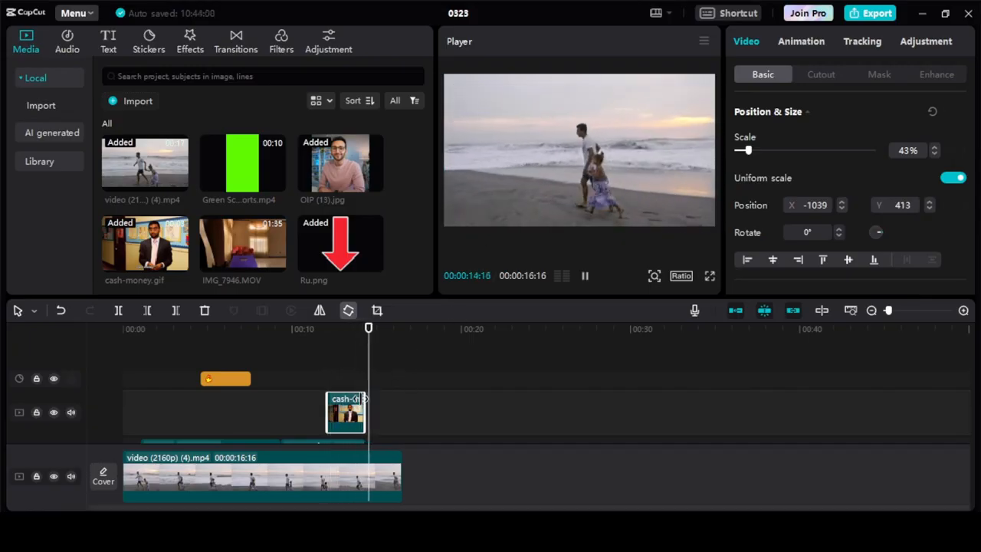
pyautogui.press('space')
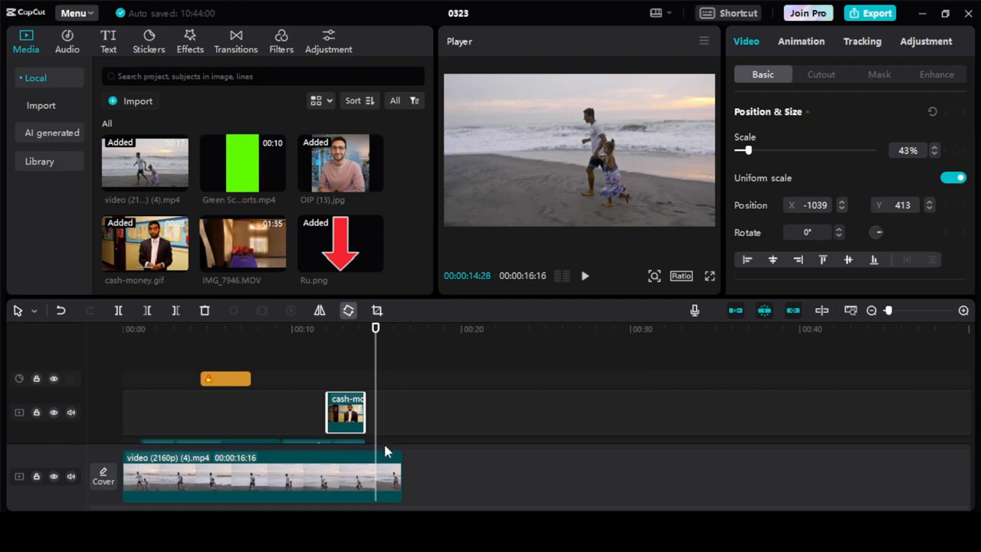
# Add IMG_7946.MOV at 00:00:14:28 on the GIF's track, trim it to end with the main video, and preview it
pyautogui.moveTo(247, 240); pyautogui.dragTo(367, 389)
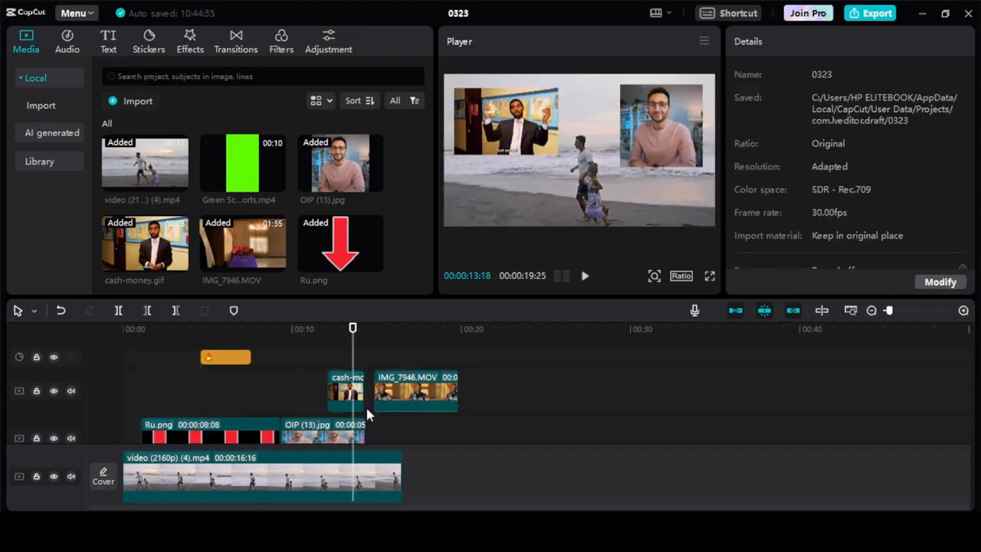
pyautogui.moveTo(458, 400); pyautogui.dragTo(402, 402)
pyautogui.press('space')
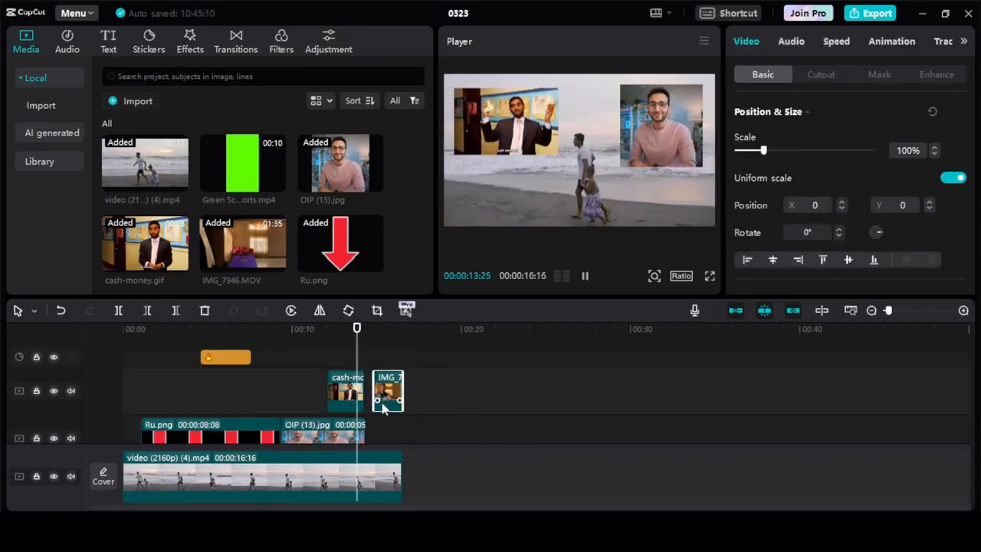
pyautogui.click(357, 366)
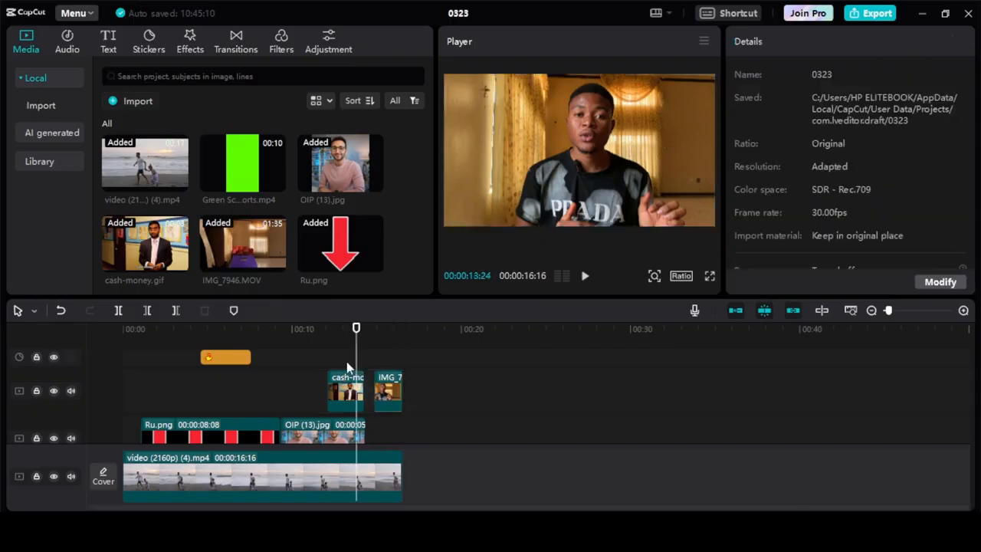
# Play back the IMG_7946.MOV overlay, scale it to 58%, and place it at X -744, Y -320 in the video frame
pyautogui.press('space')
pyautogui.click(375, 364)
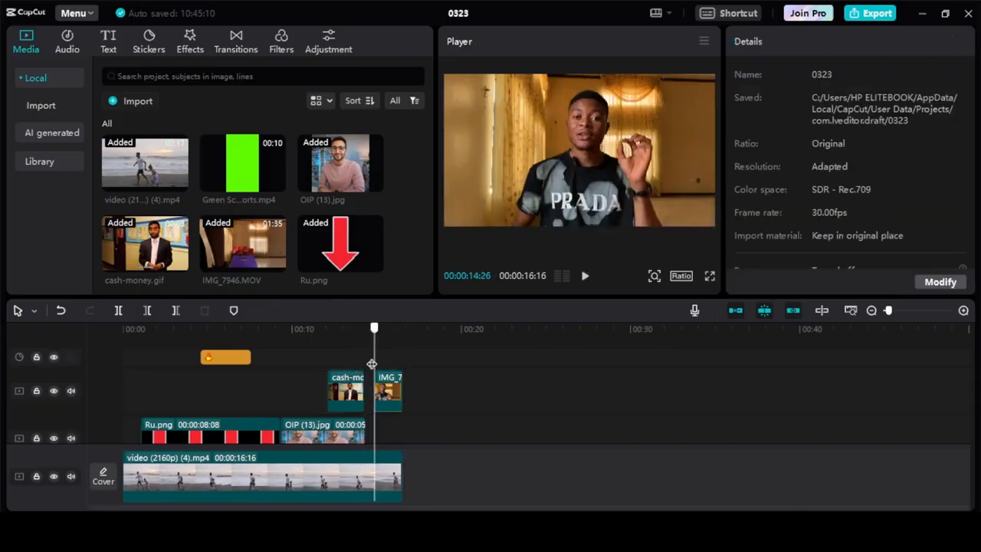
pyautogui.press('space')
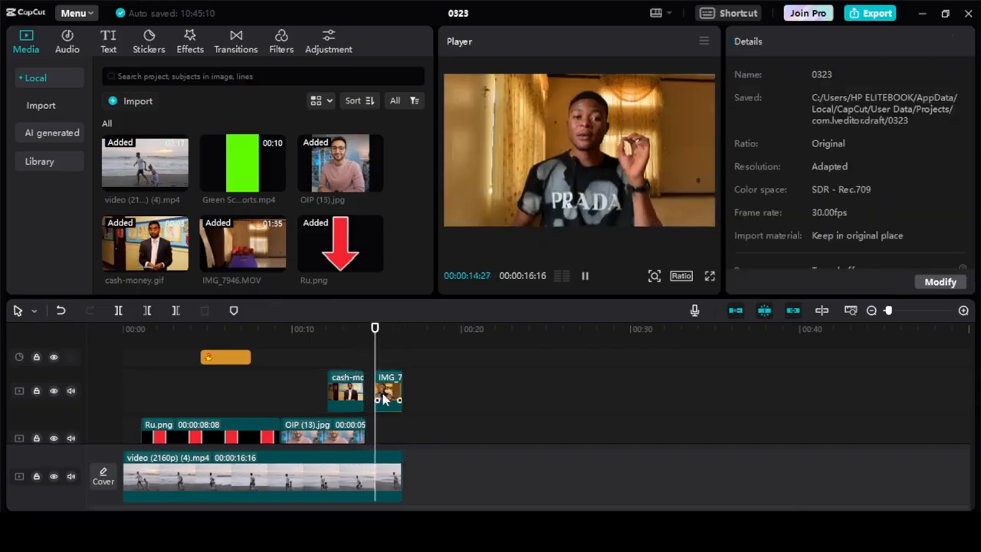
pyautogui.press('space')
pyautogui.click(388, 393)
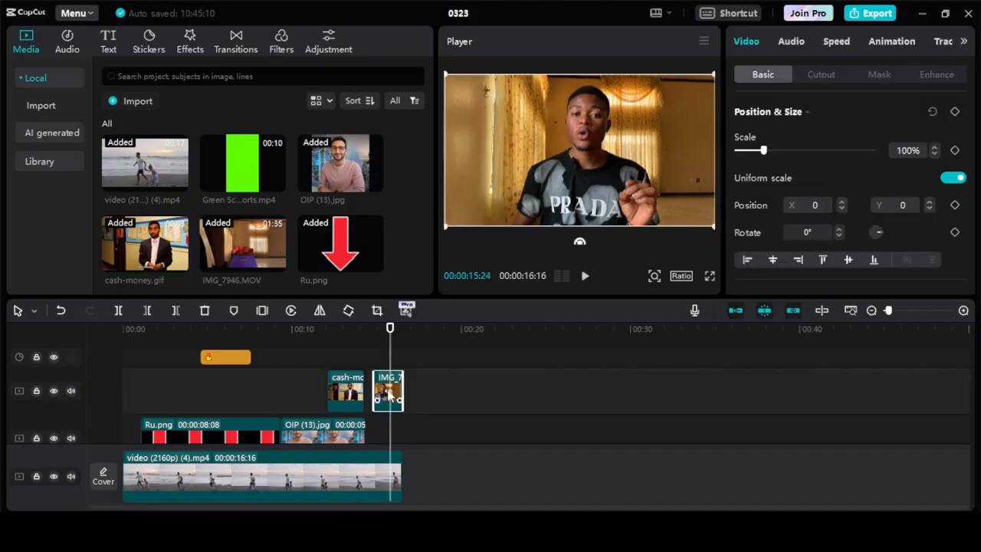
pyautogui.moveTo(714, 226); pyautogui.dragTo(657, 194)
pyautogui.moveTo(597, 182); pyautogui.dragTo(546, 201)
# Try rotating the IMG_7946.MOV overlay to -14° and undo the rotation
pyautogui.moveTo(525, 236); pyautogui.dragTo(544, 230)
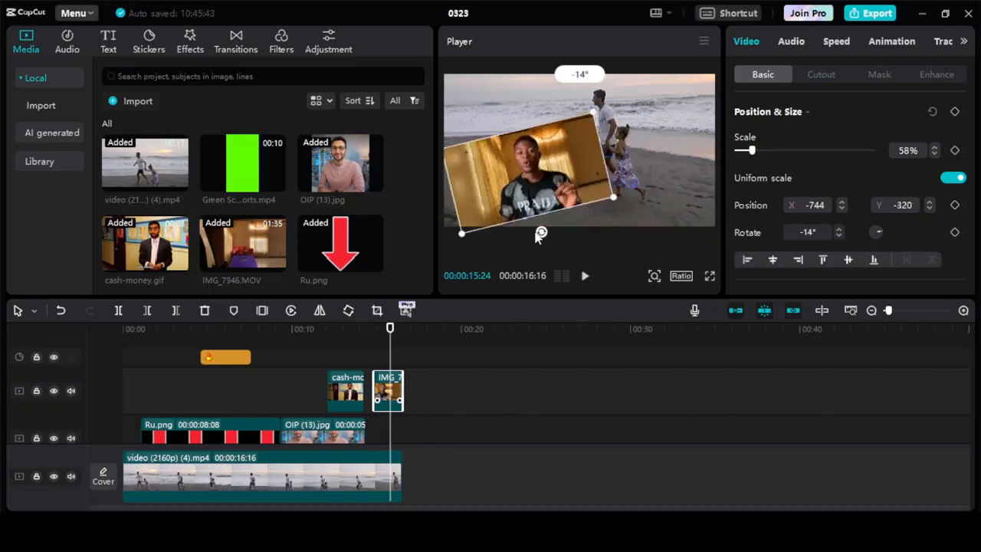
pyautogui.click(540, 213)
pyautogui.hotkey('ctrl', 'z')
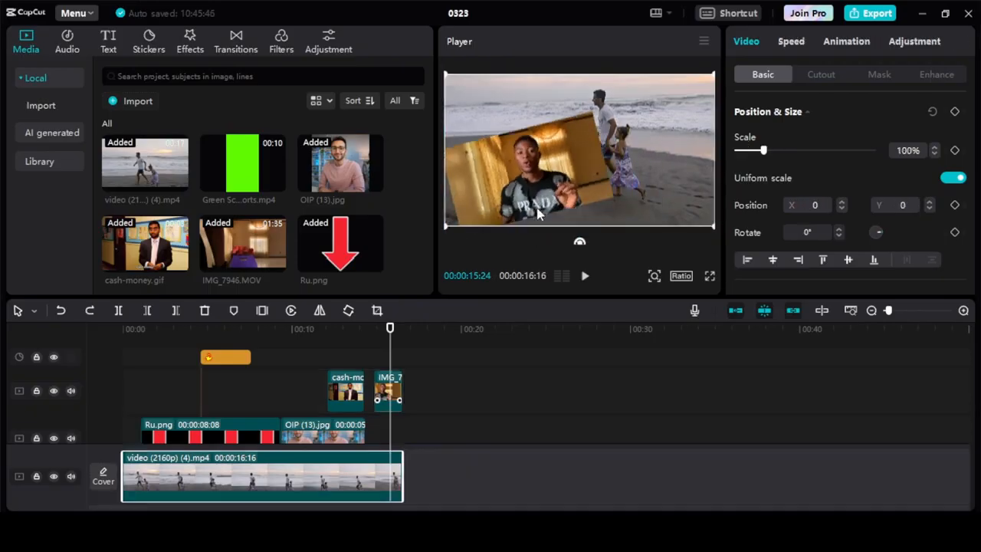
pyautogui.hotkey('ctrl', 'z')
pyautogui.click(540, 206)
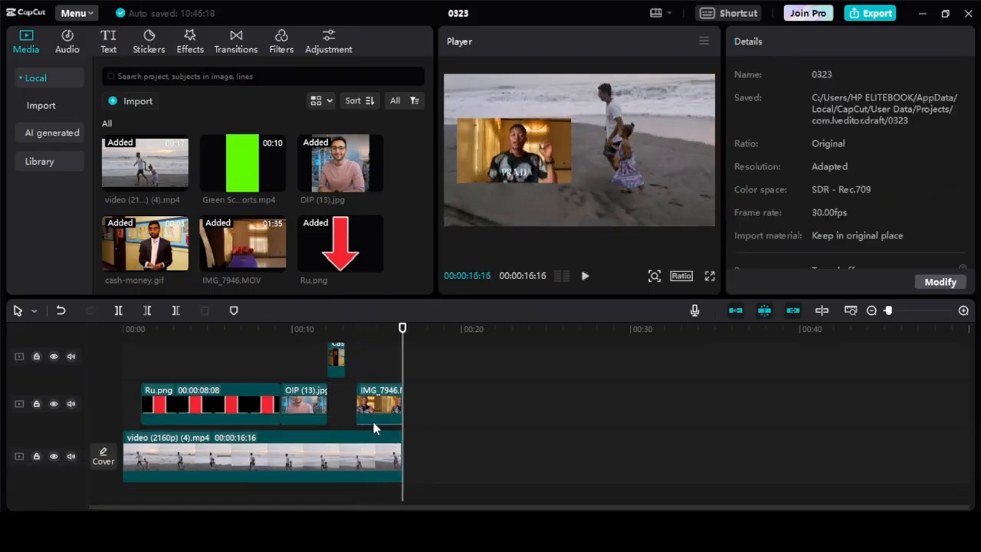
# Delete the IMG_7946.MOV, cash-money.gif and OIP (13).jpg overlay clips from the timeline
pyautogui.click(379, 410)
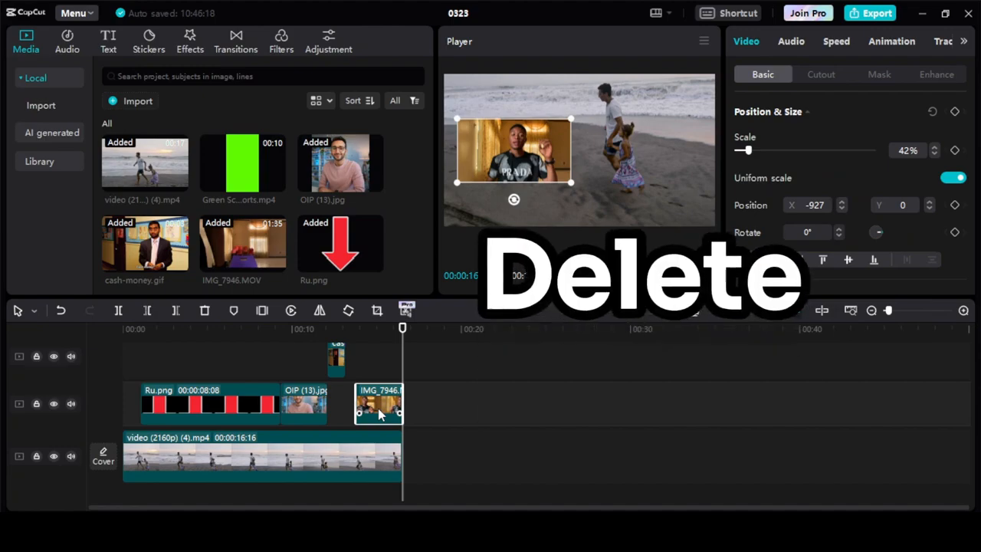
pyautogui.press('Delete')
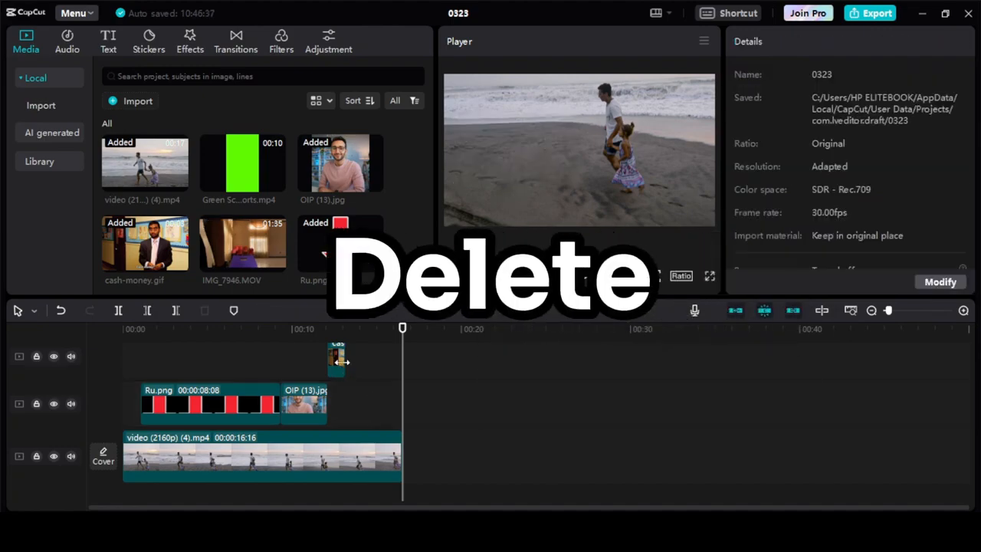
pyautogui.moveTo(376, 407); pyautogui.dragTo(339, 410)
pyautogui.click(336, 360)
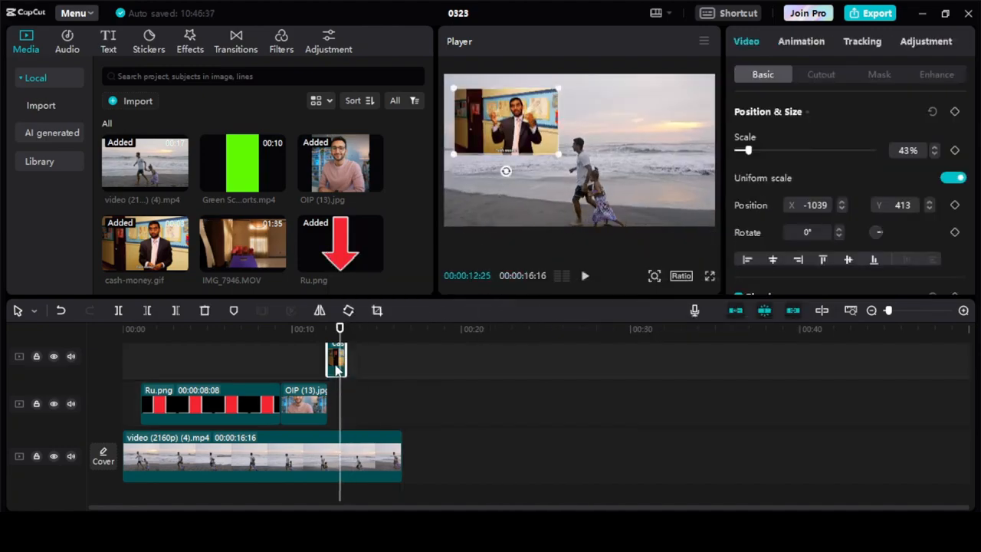
pyautogui.press('Delete')
pyautogui.click(299, 376)
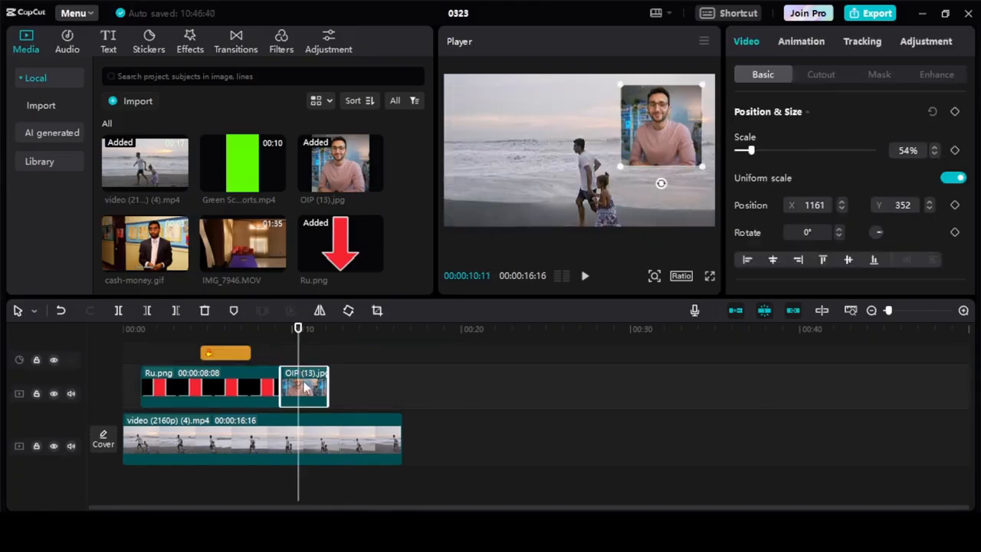
pyautogui.press('Delete')
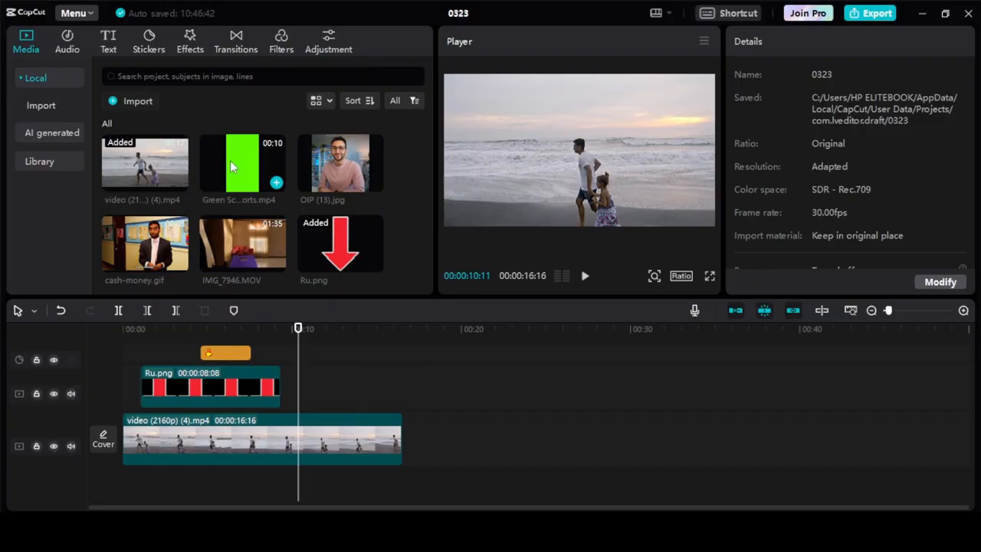
# Add the Green Screen Subscribe Button Animation clip at 00:00:10:11 on the arrow's track, trim it to end with the main video, and preview it
pyautogui.moveTo(248, 161); pyautogui.dragTo(297, 390)
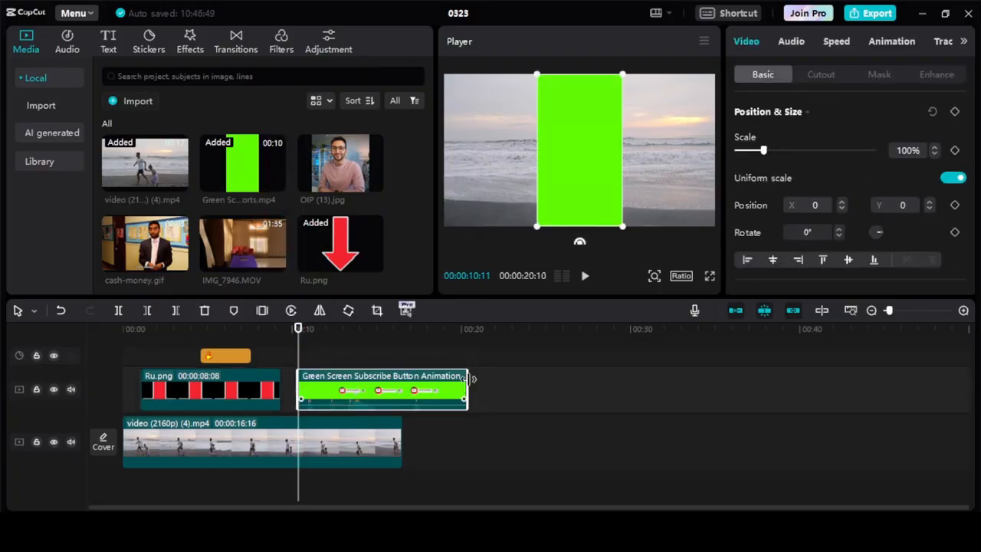
pyautogui.moveTo(463, 379); pyautogui.dragTo(401, 399)
pyautogui.press('space')
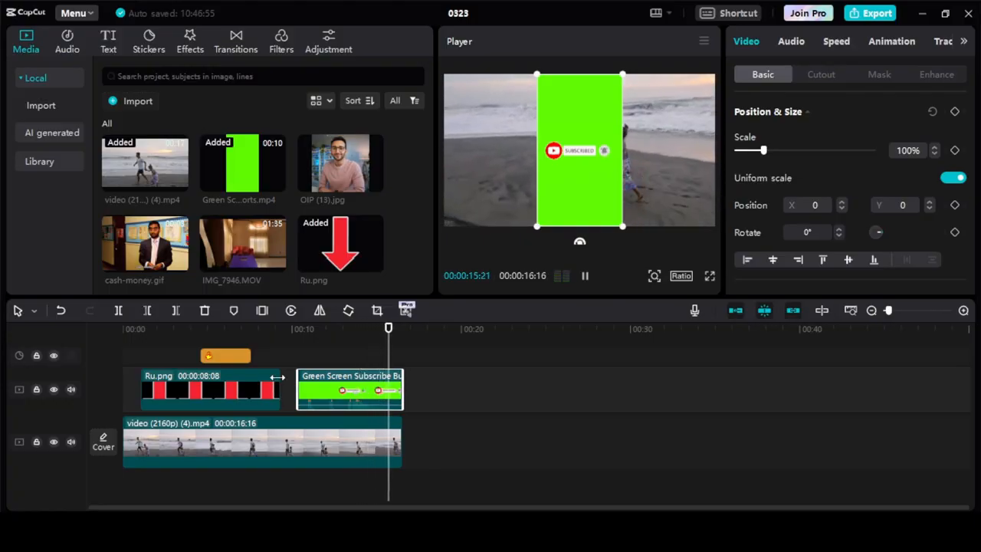
pyautogui.press('space')
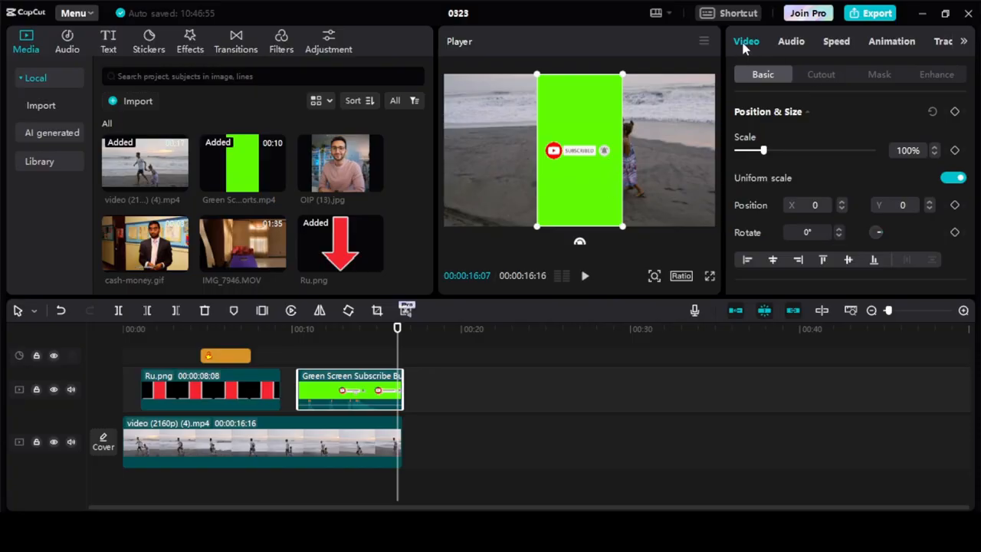
# Remove the subscribe clip's green background with Chroma key, picking the green color at strength 100, and preview the overlay
pyautogui.click(817, 76)
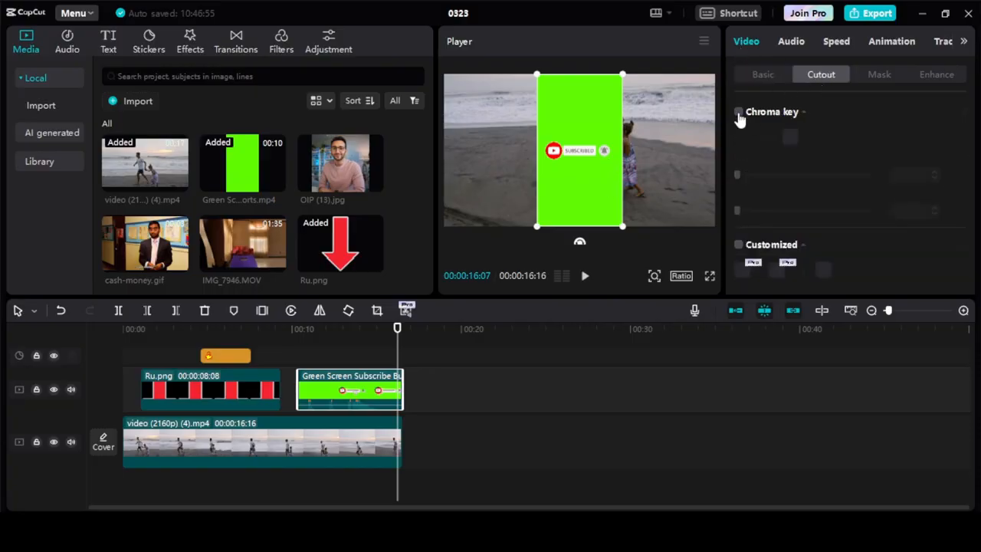
pyautogui.click(738, 113)
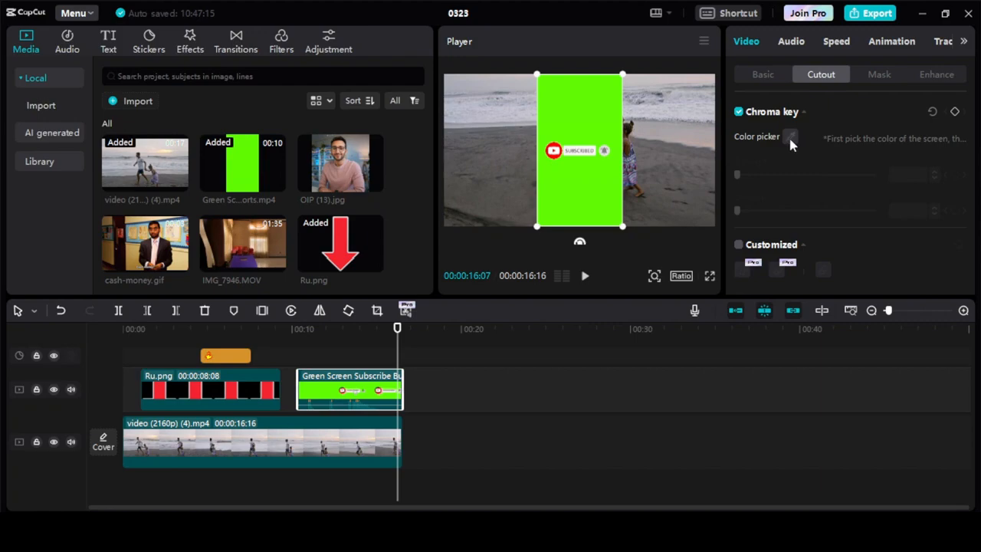
pyautogui.click(588, 120)
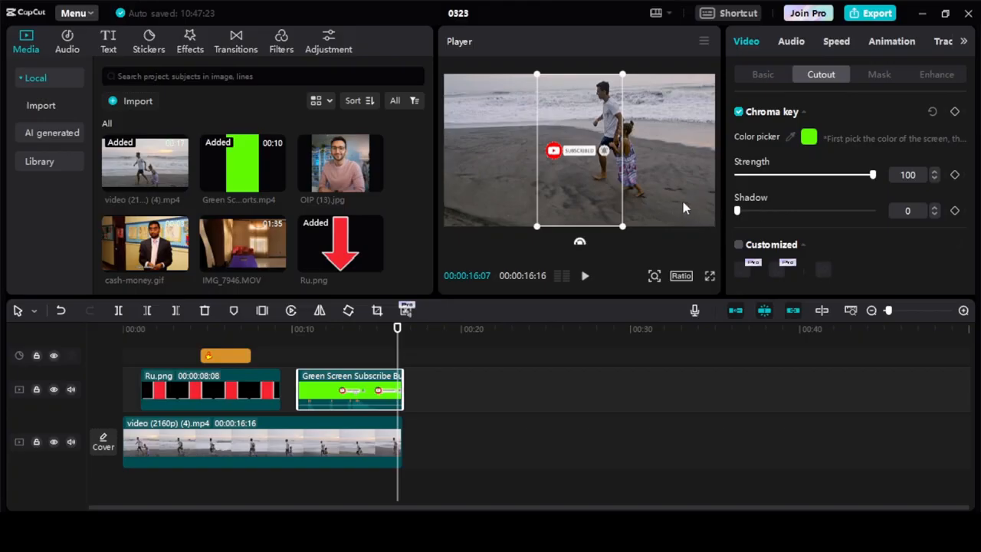
pyautogui.click(313, 357)
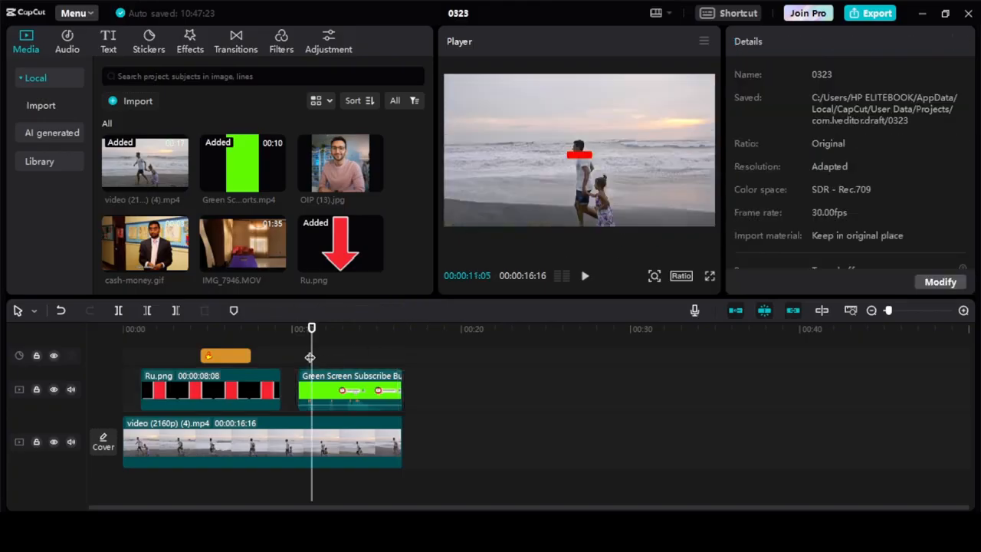
pyautogui.press('space')
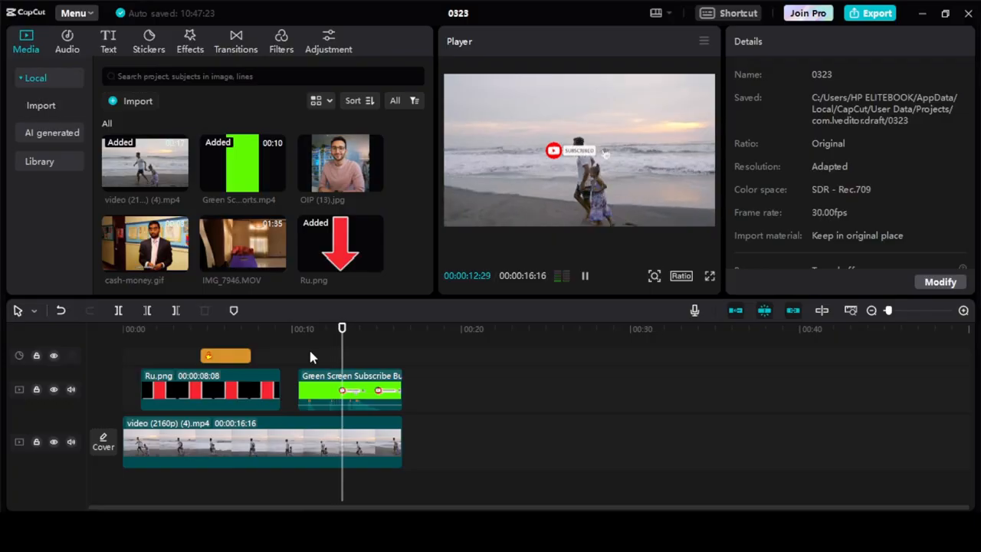
pyautogui.press('space')
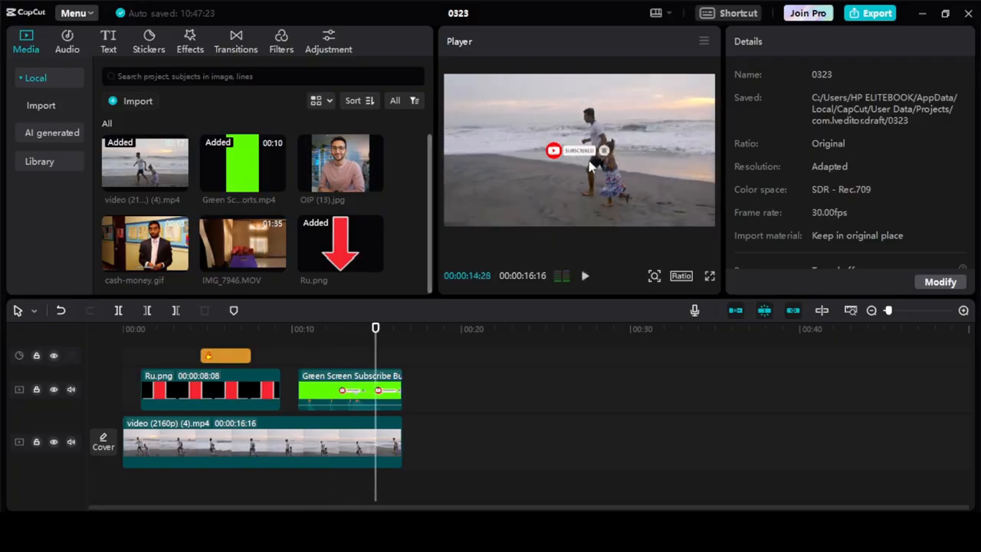
# Move the subscribe button overlay straight down to the bottom center of the video frame and play back that section
pyautogui.moveTo(590, 167); pyautogui.dragTo(590, 215)
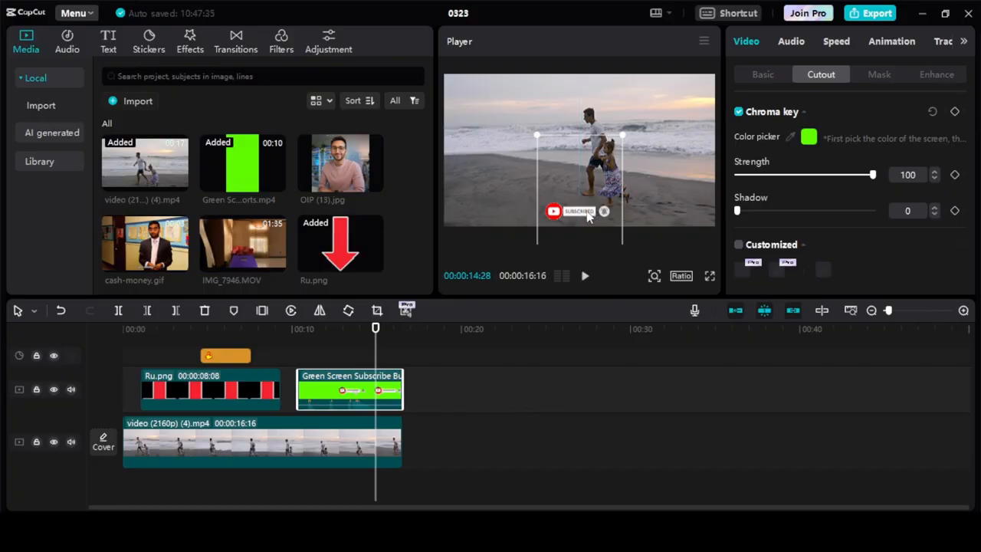
pyautogui.click(350, 353)
pyautogui.click(344, 347)
pyautogui.press('space')
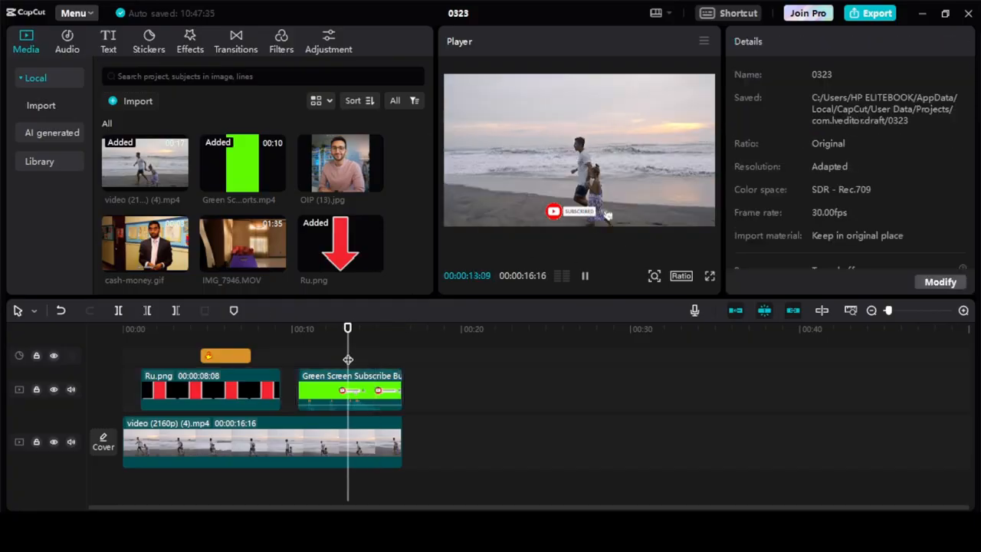